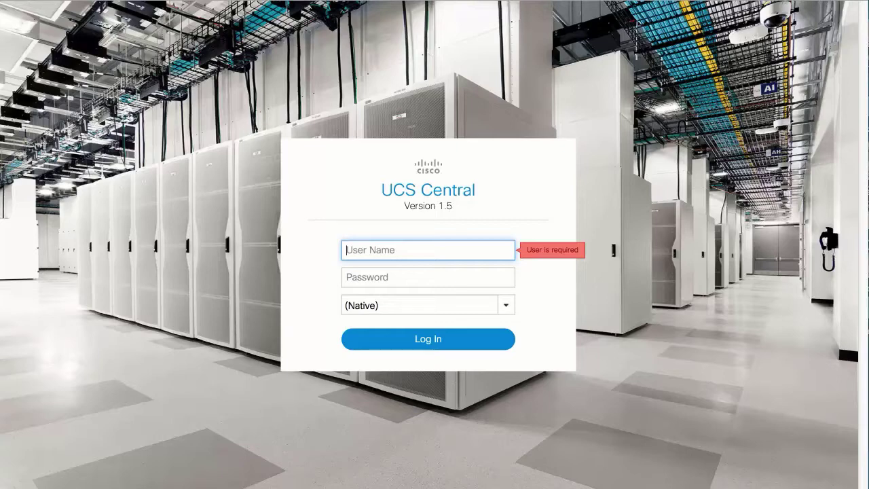
- Log in to Cisco UCS Central with the admin user name and its password
text(admin)
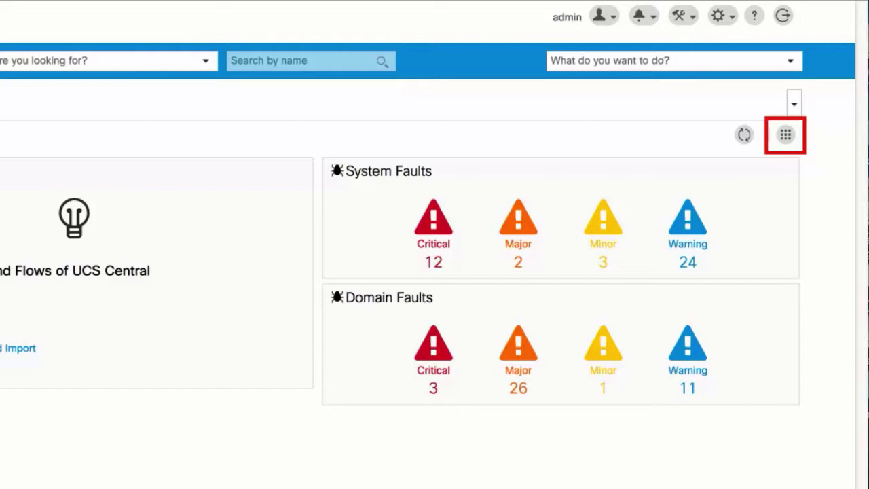
- Pin the Licenses and ID Universe tiles from the Dashboard Widgets list onto the dashboard
click(785, 135)
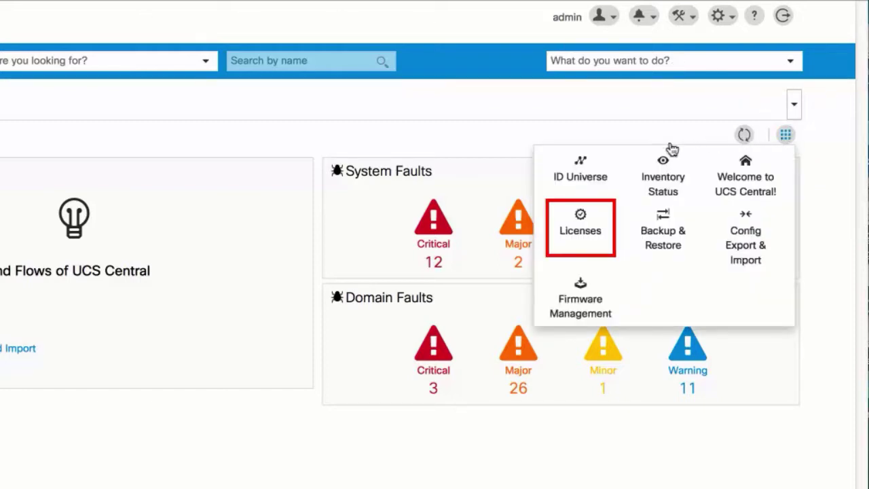
click(579, 232)
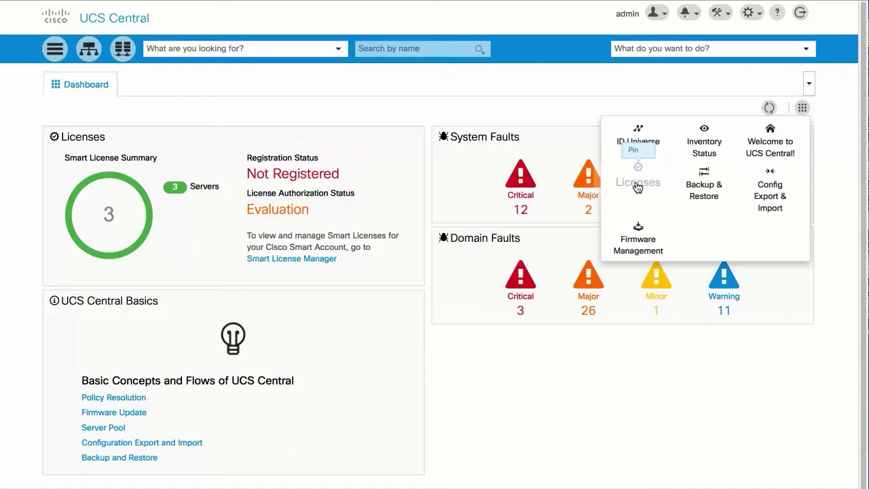
click(638, 144)
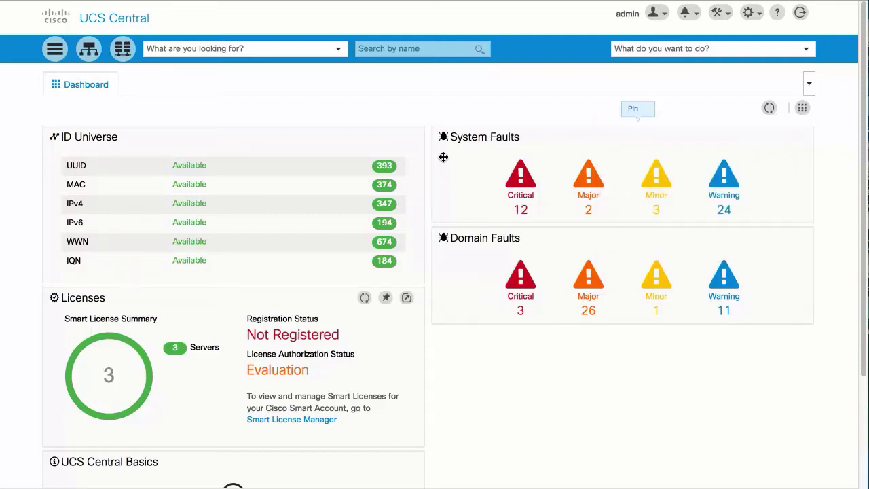
- Drag the Licenses widget into the right column and unpin the System Faults widget
drag(289, 288, 706, 136)
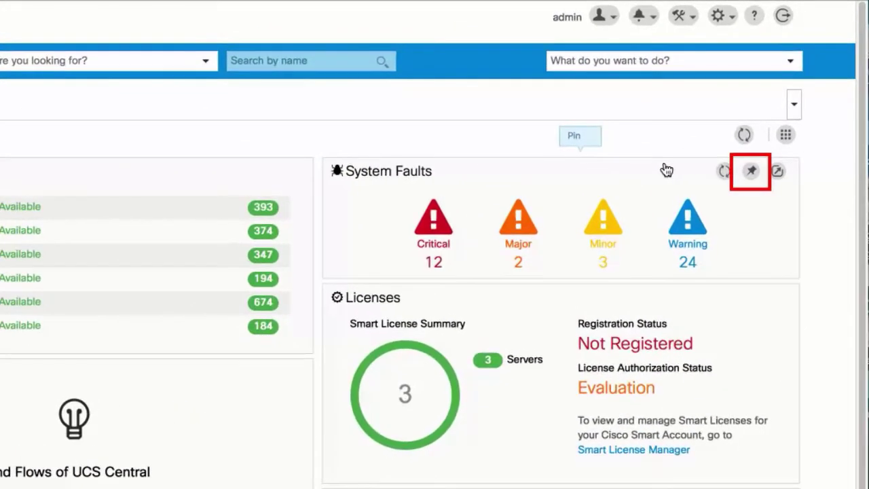
click(750, 172)
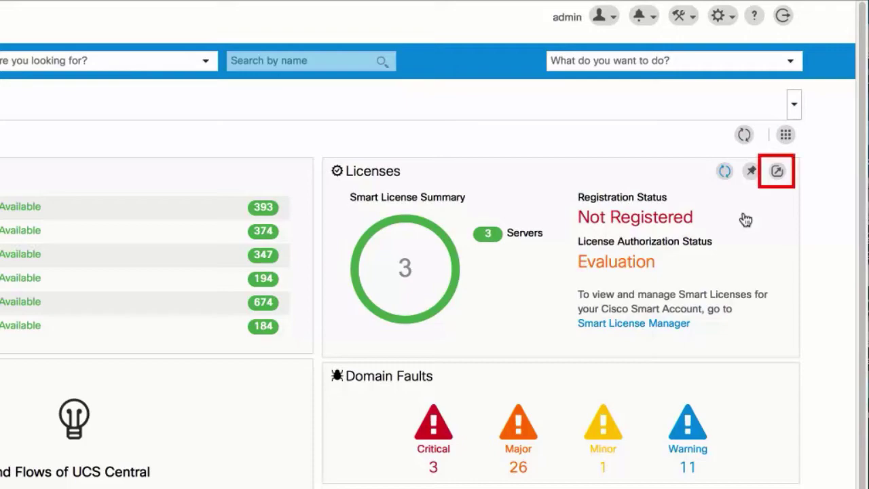
- Pop out the Licenses widget to a Smart Software Licensing tab showing 72 evaluation days left
click(778, 171)
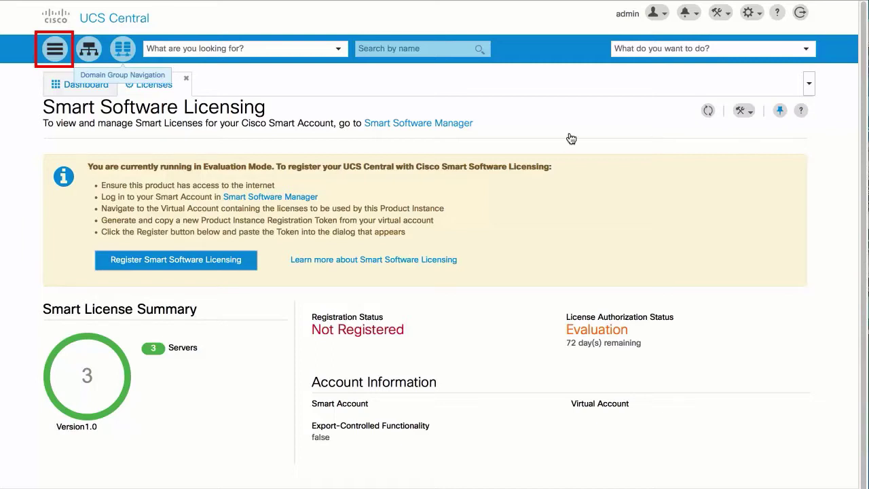
- Open the Rockets domain from the Domains list and glance at its actions dropdown
click(56, 50)
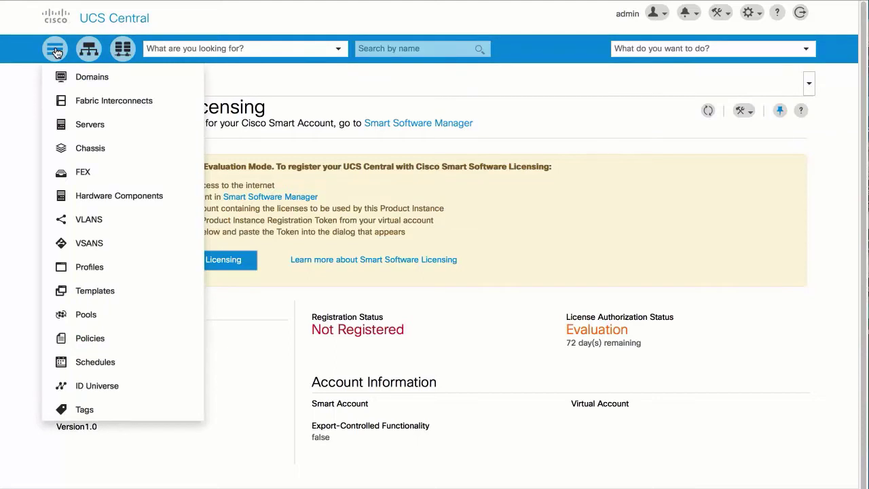
click(121, 82)
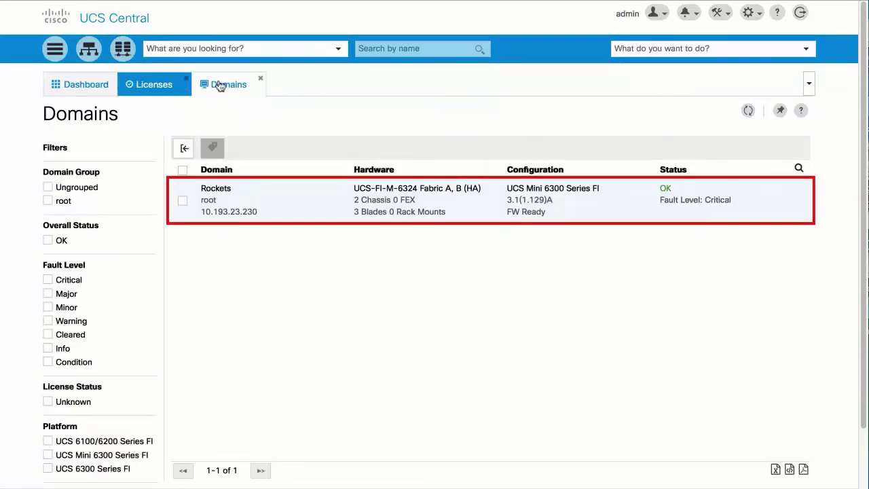
click(444, 203)
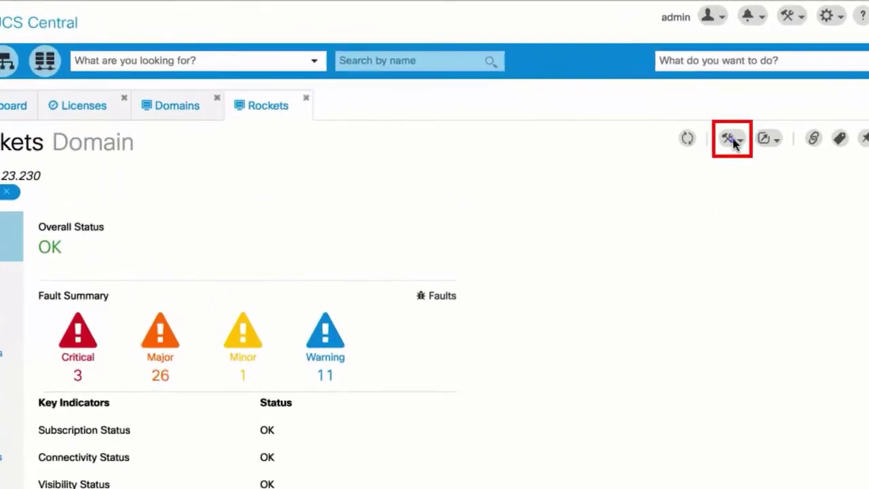
click(732, 140)
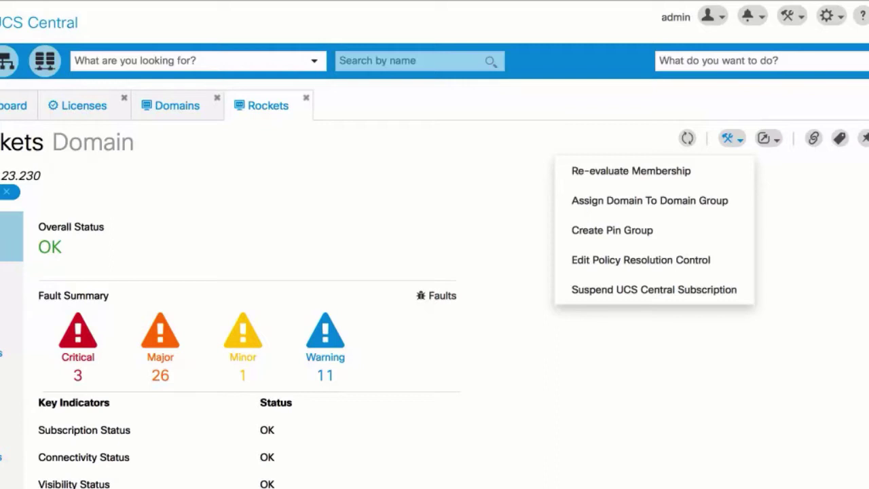
click(732, 140)
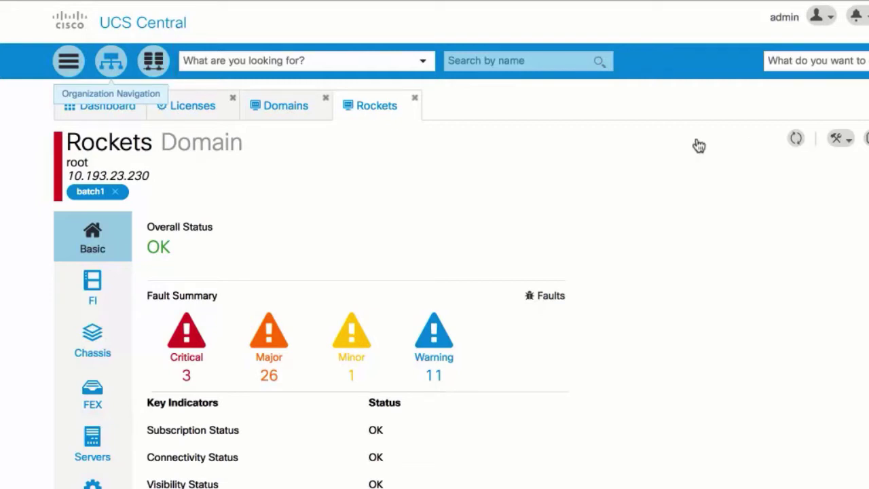
click(113, 66)
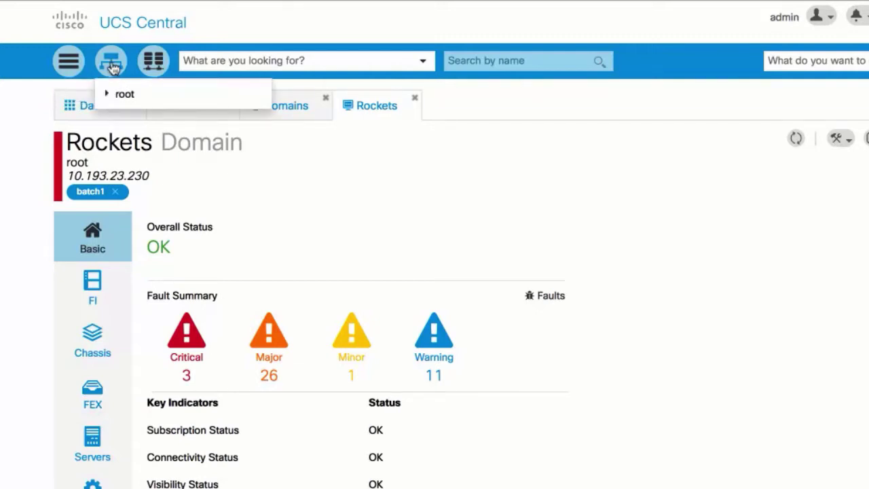
click(144, 95)
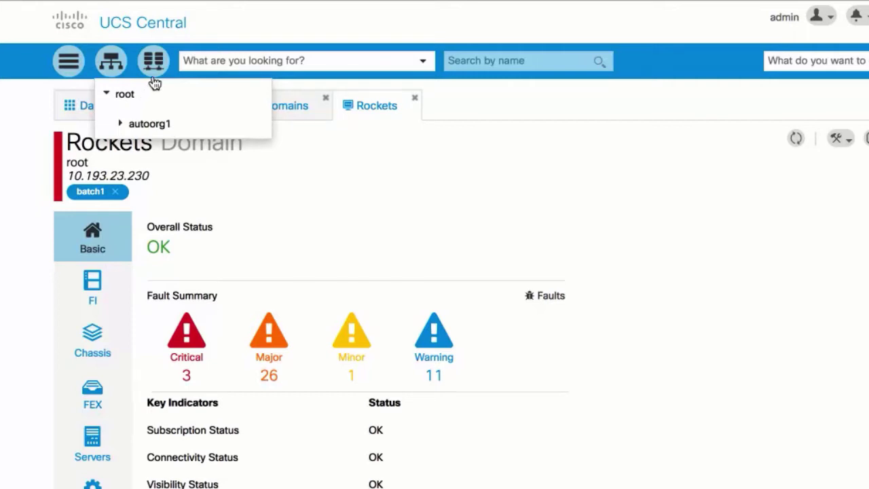
click(154, 62)
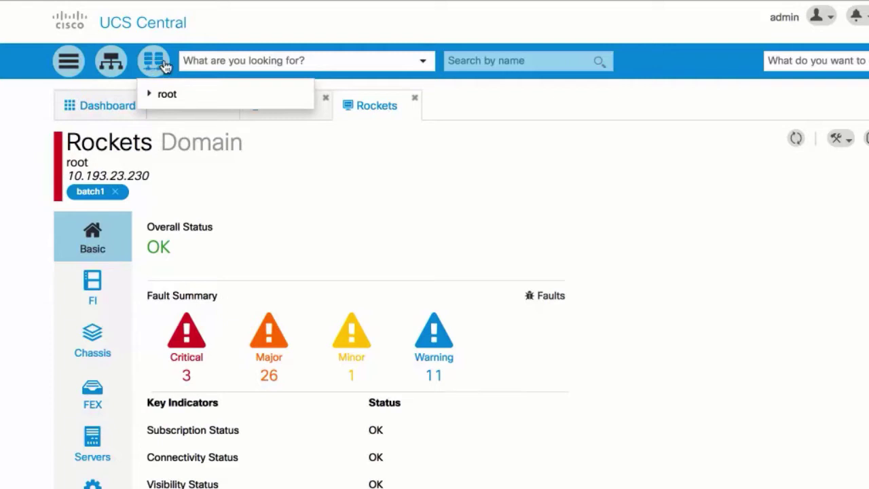
click(190, 98)
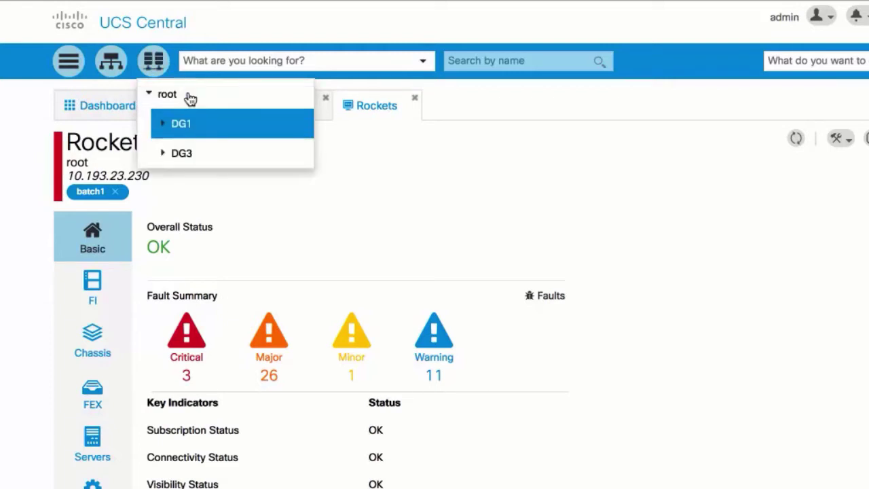
click(204, 129)
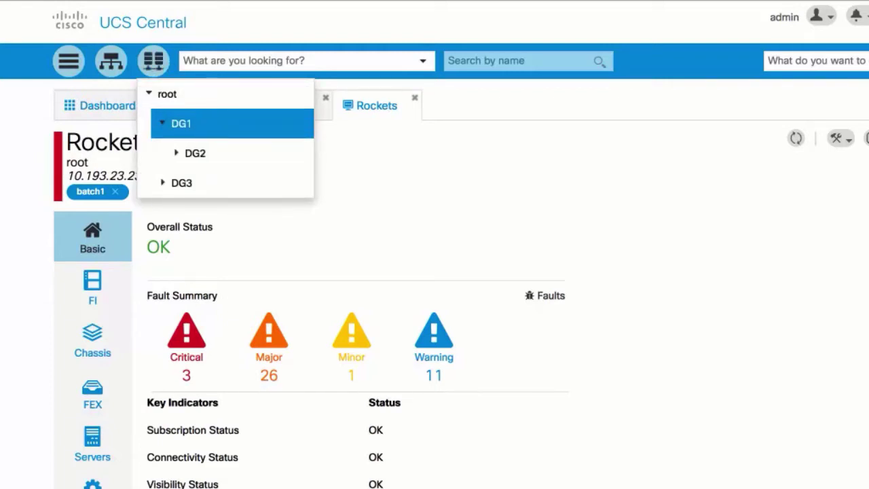
click(204, 124)
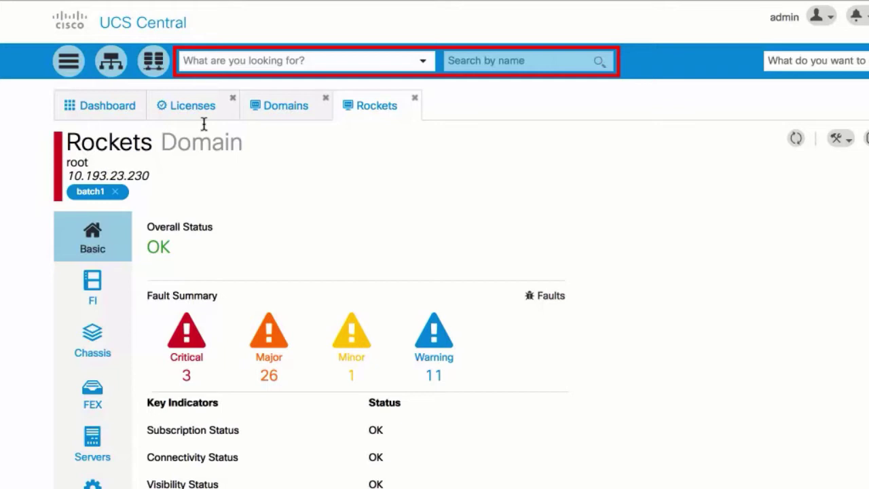
- Scope the search to Service Profile and open dan-demo from the results
click(230, 60)
text(s)
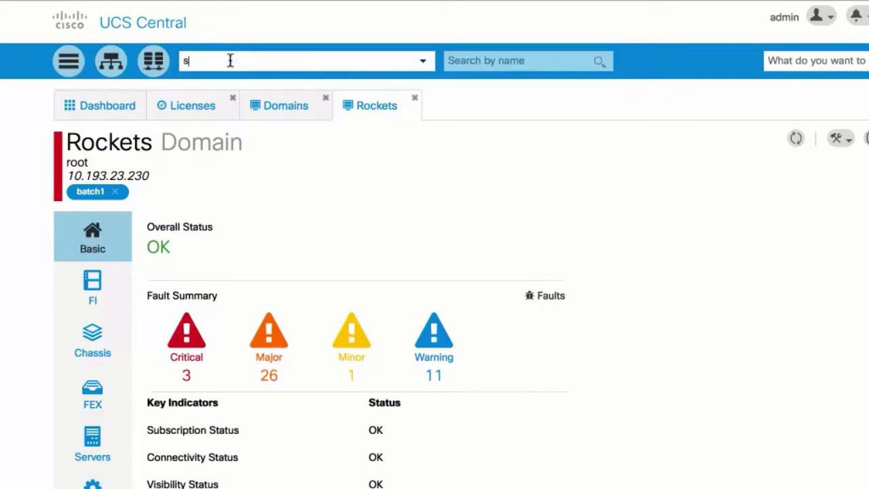
text(erv)
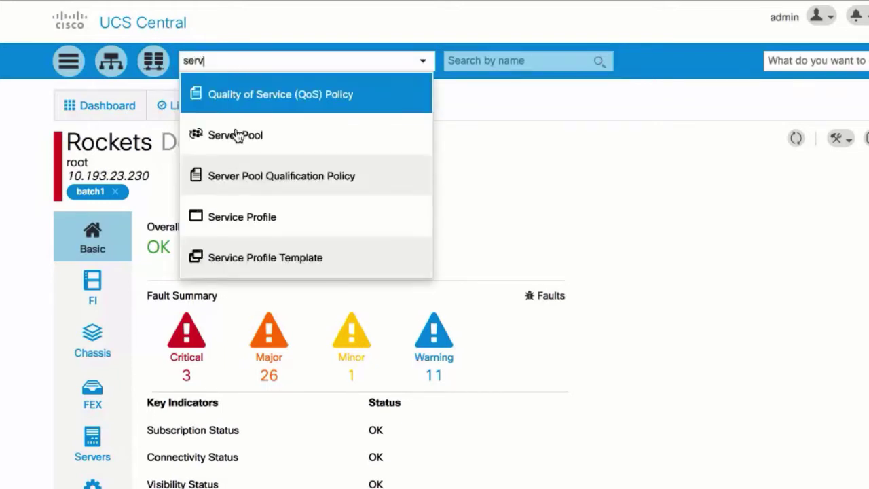
click(237, 217)
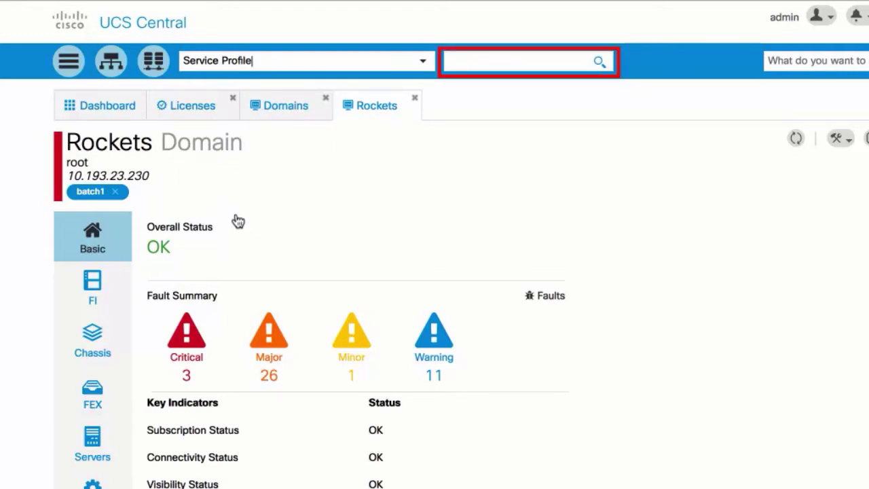
click(578, 60)
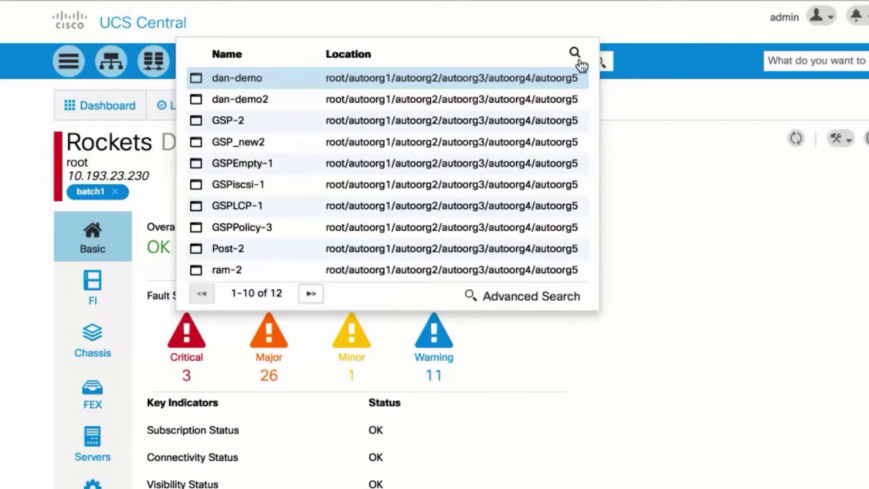
click(268, 78)
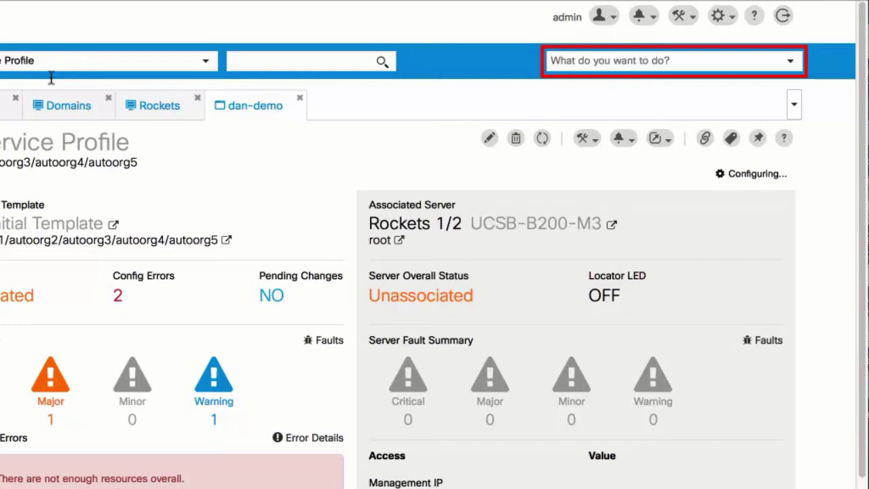
click(626, 61)
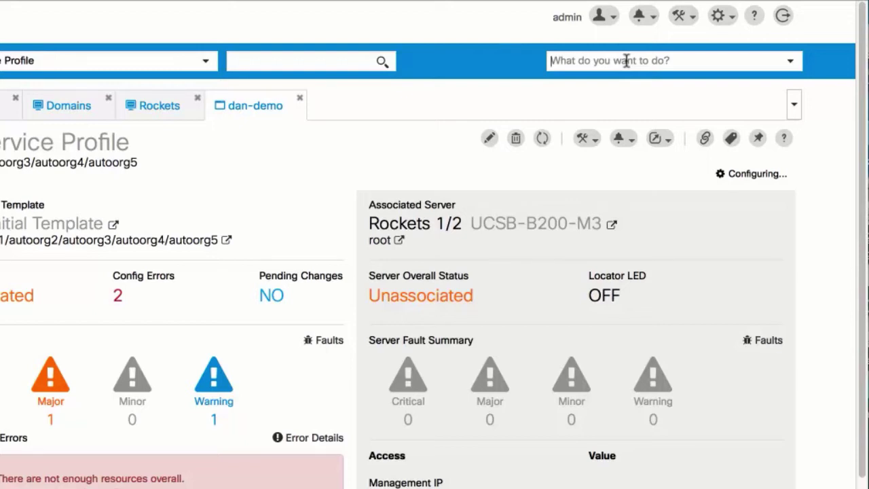
text(create b)
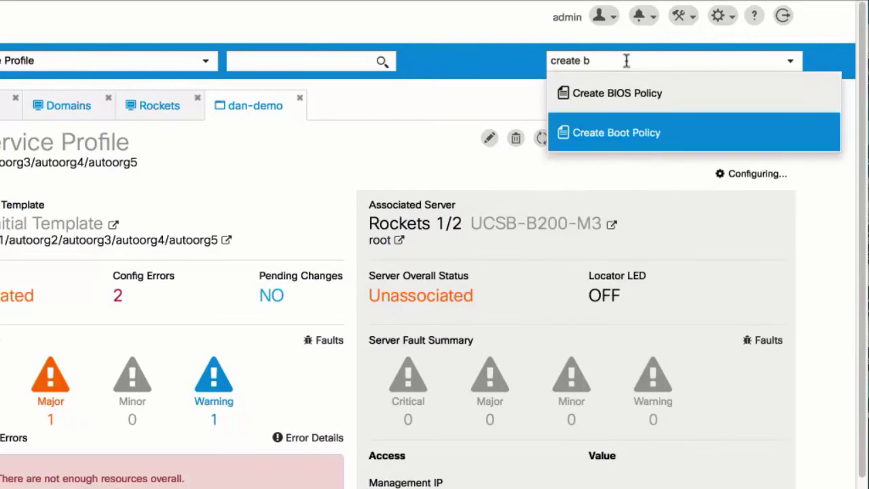
click(682, 138)
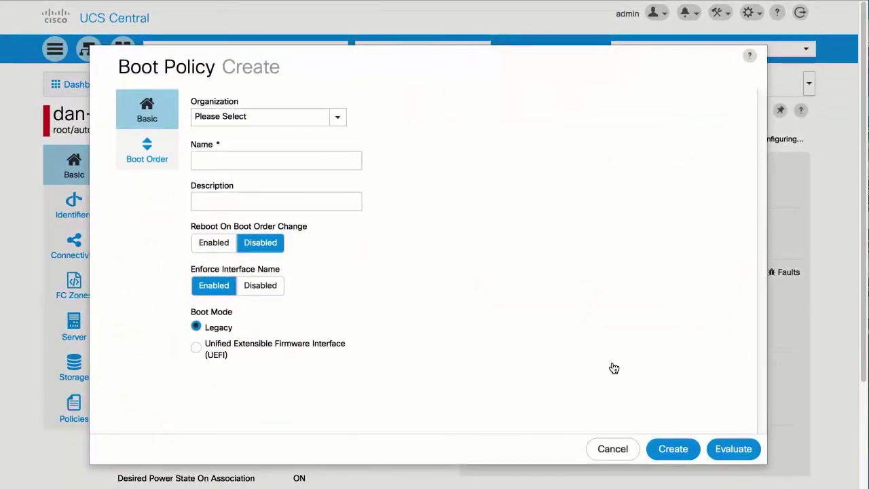
click(613, 449)
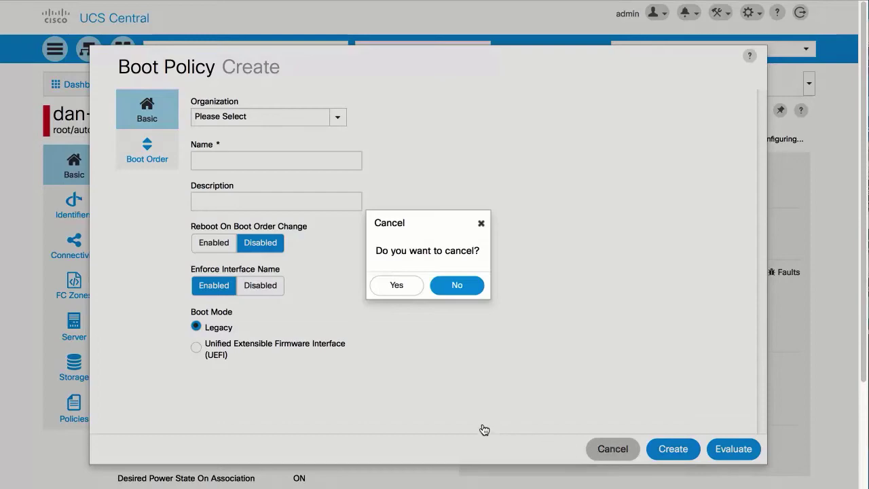
click(397, 288)
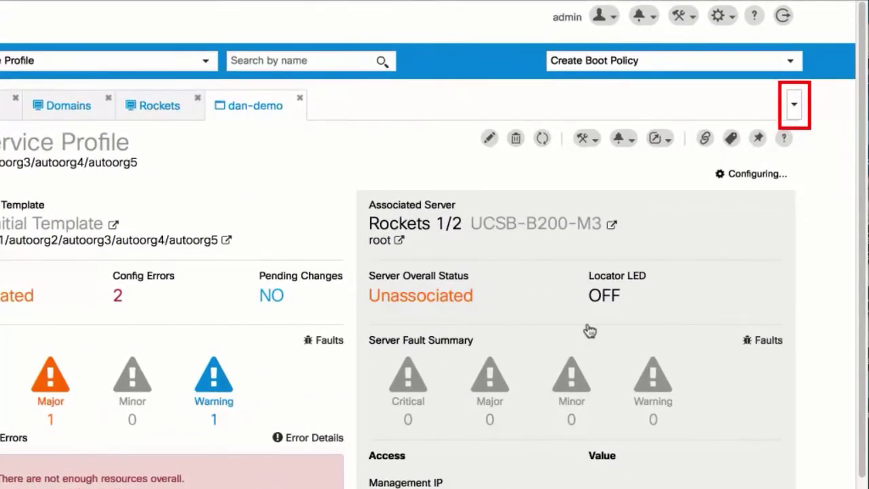
- Switch to the Licenses tab via the tab list, then choose Close All Tabs
click(793, 104)
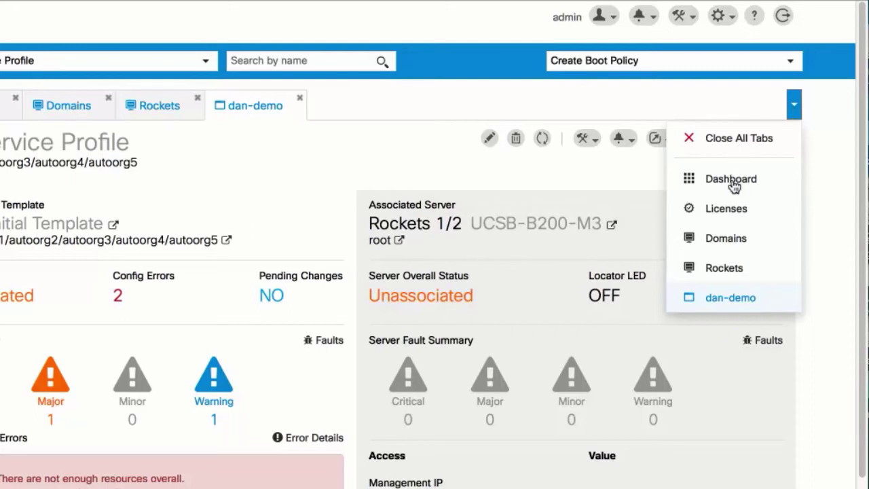
click(733, 213)
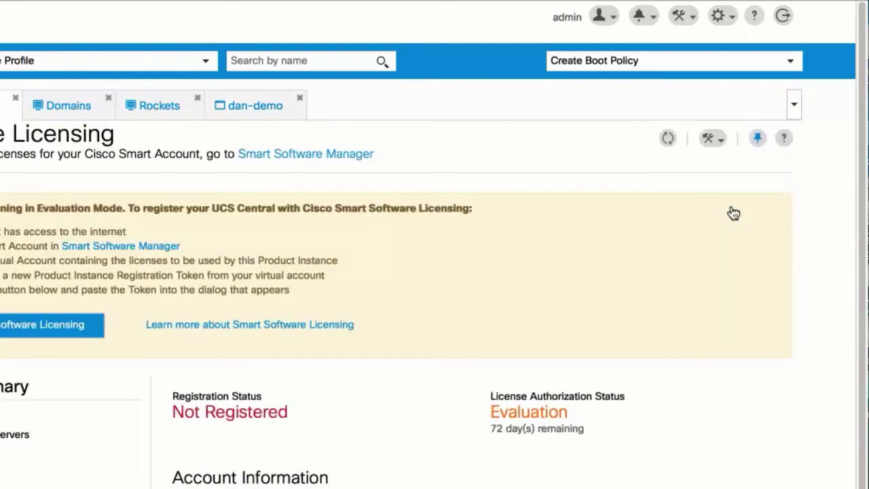
click(794, 107)
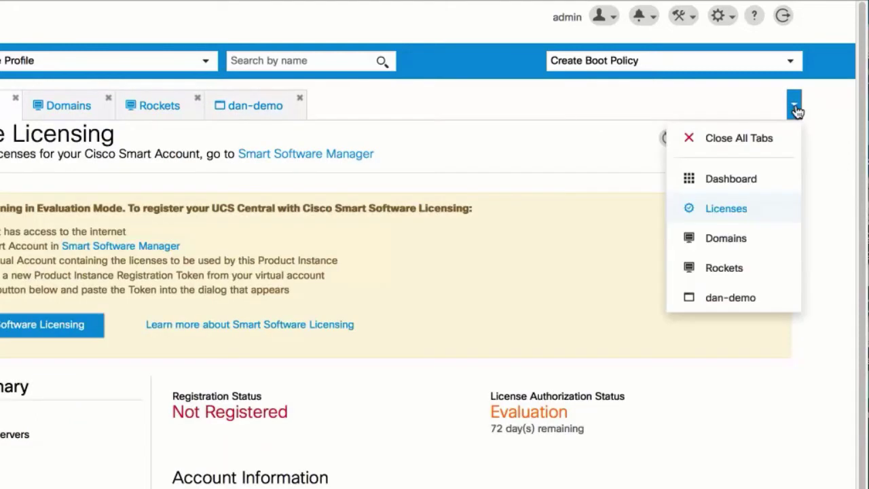
click(738, 139)
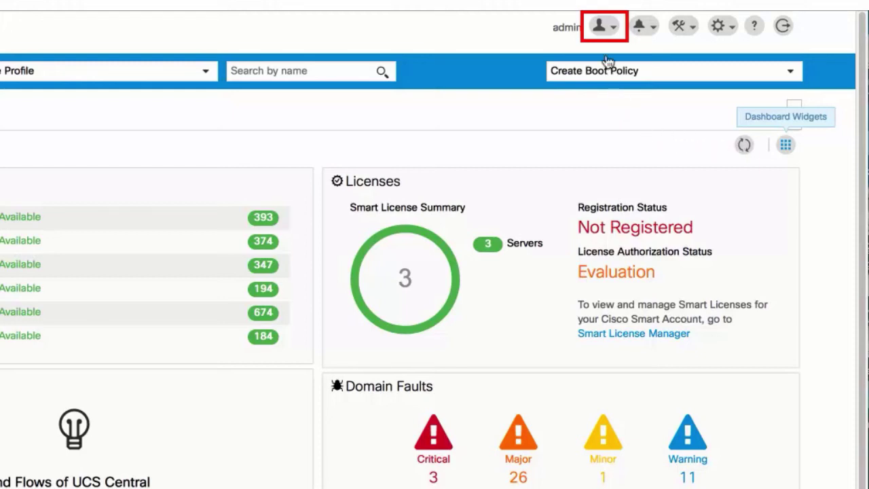
- View the User Preferences panel, then reopen the profile menu showing Change Password
click(605, 29)
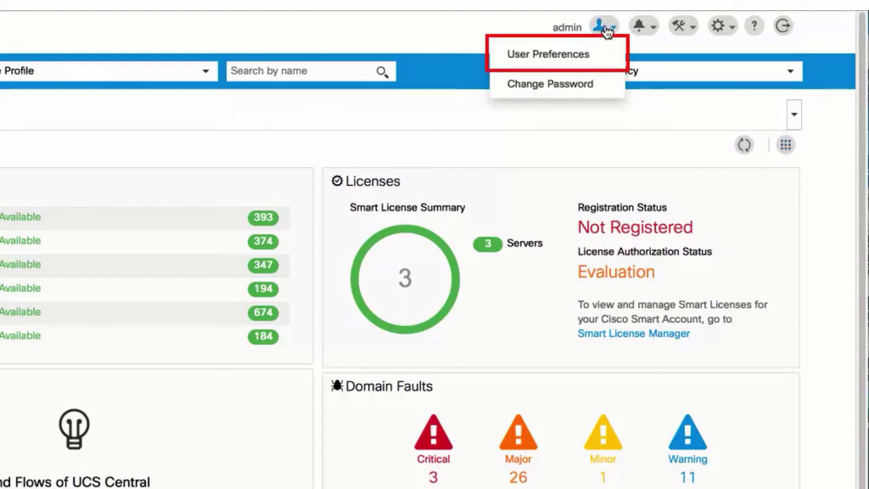
click(595, 61)
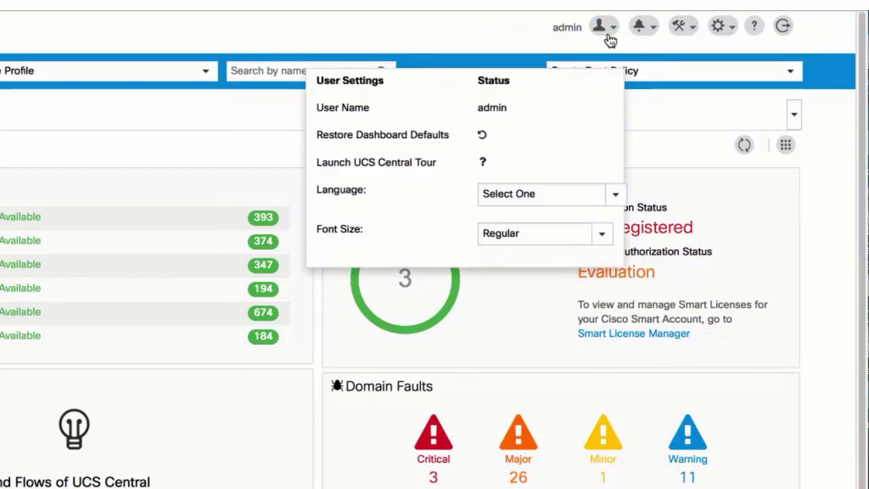
click(610, 28)
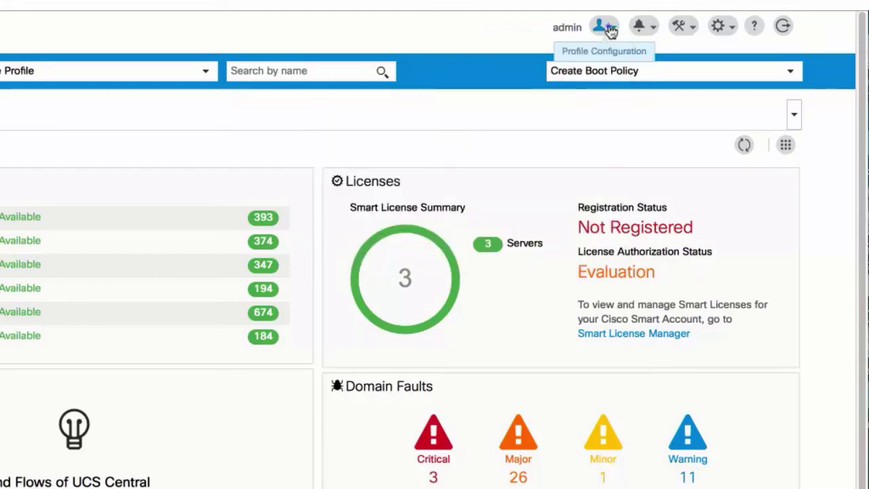
click(610, 28)
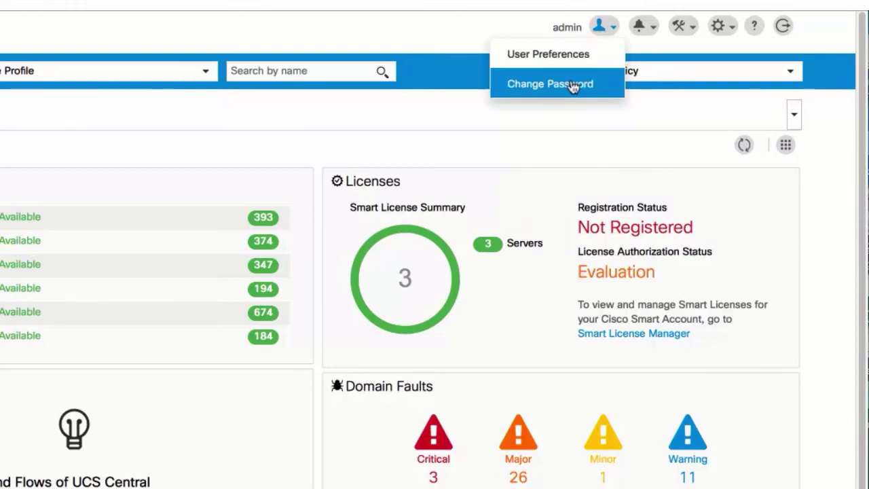
- View the notifications list, then the tools menu with Firmware Management and Backup & Restore
click(644, 28)
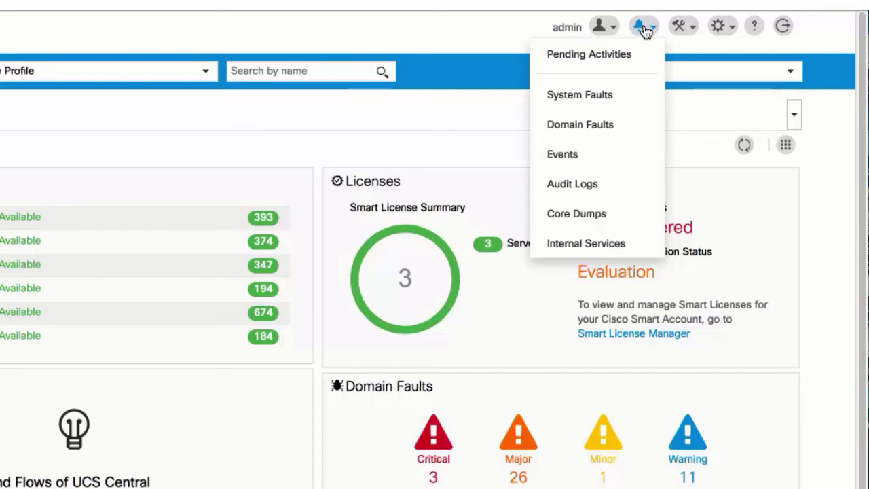
click(687, 31)
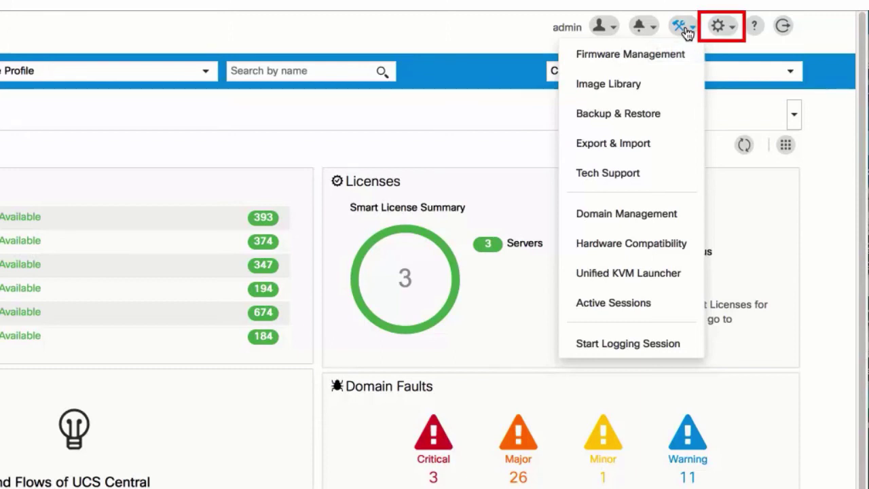
- Open the gear System Configuration menu to review its options, then close it
click(721, 27)
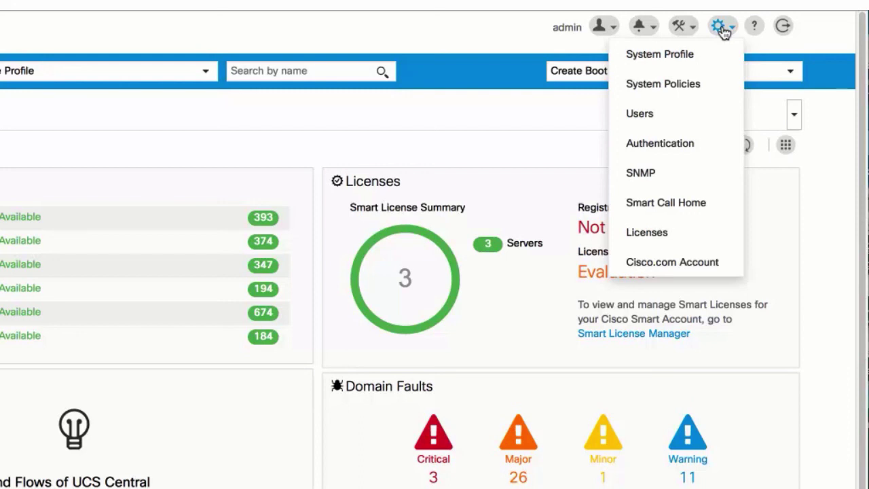
click(724, 30)
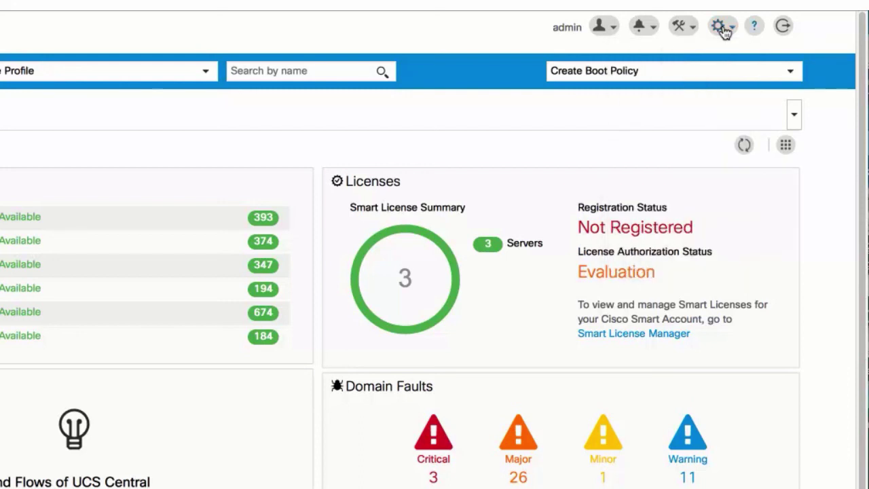